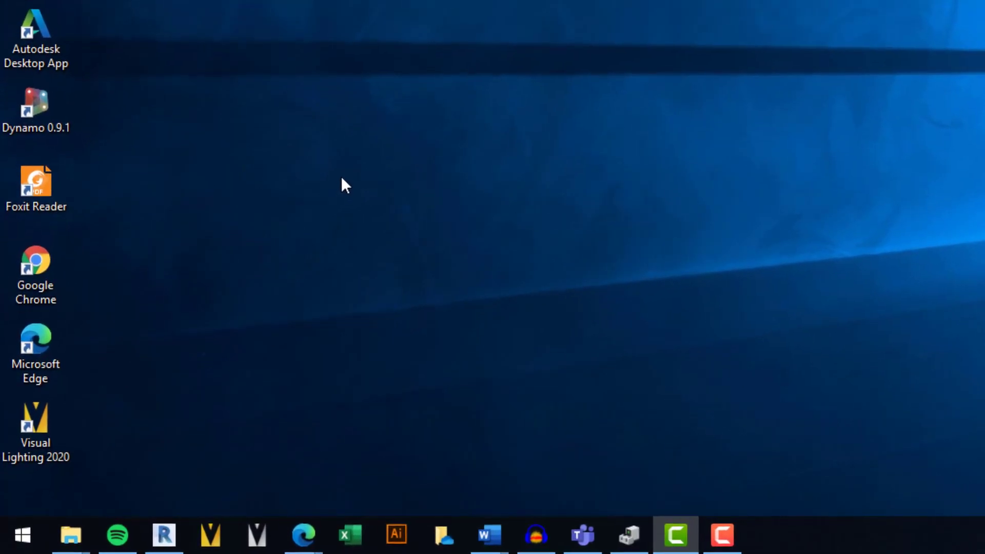
- Find Device Manager via Settings search and view the Quadro P3200 Driver tab (27.21.14.5266, 11/20/2020)
left_click(23, 537)
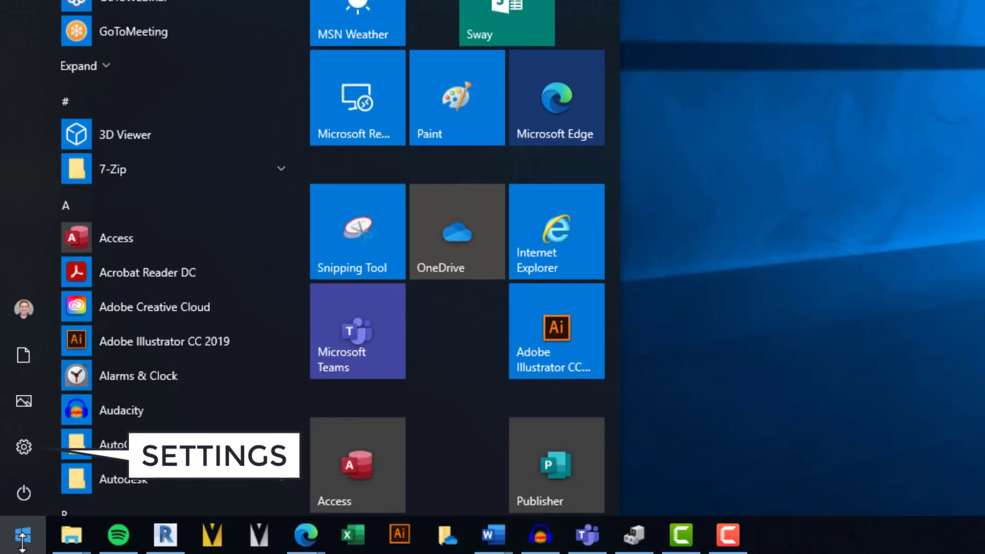
left_click(35, 439)
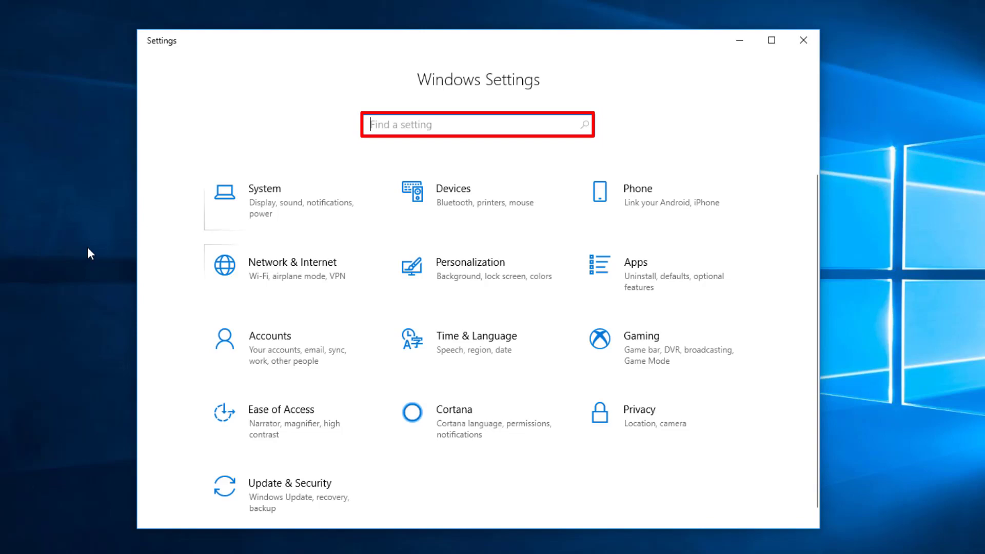
type("dev")
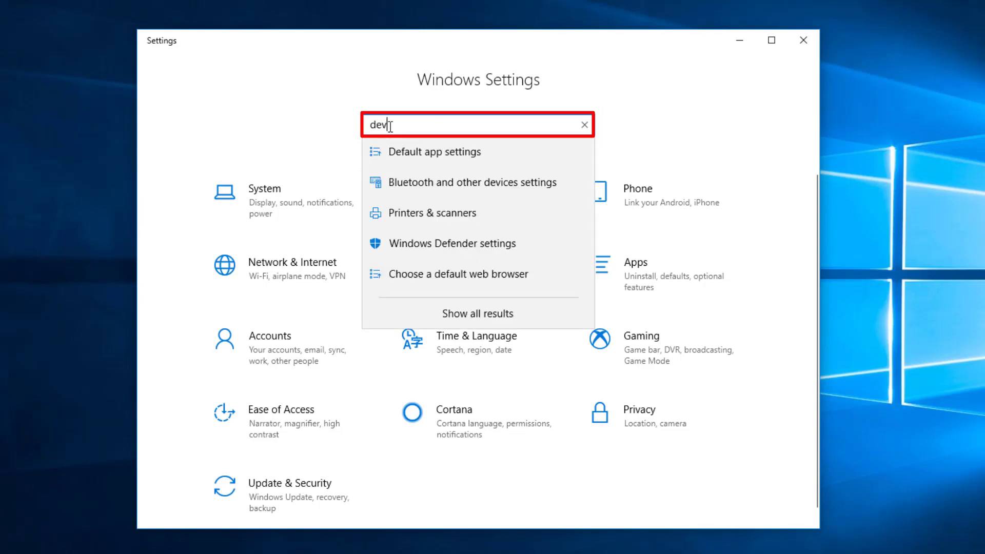
type("ice manager")
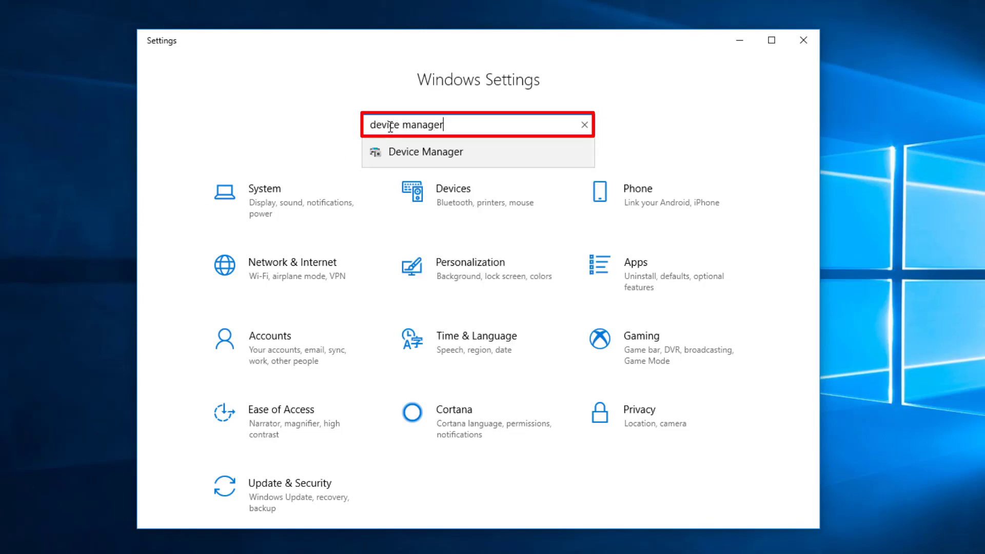
left_click(396, 141)
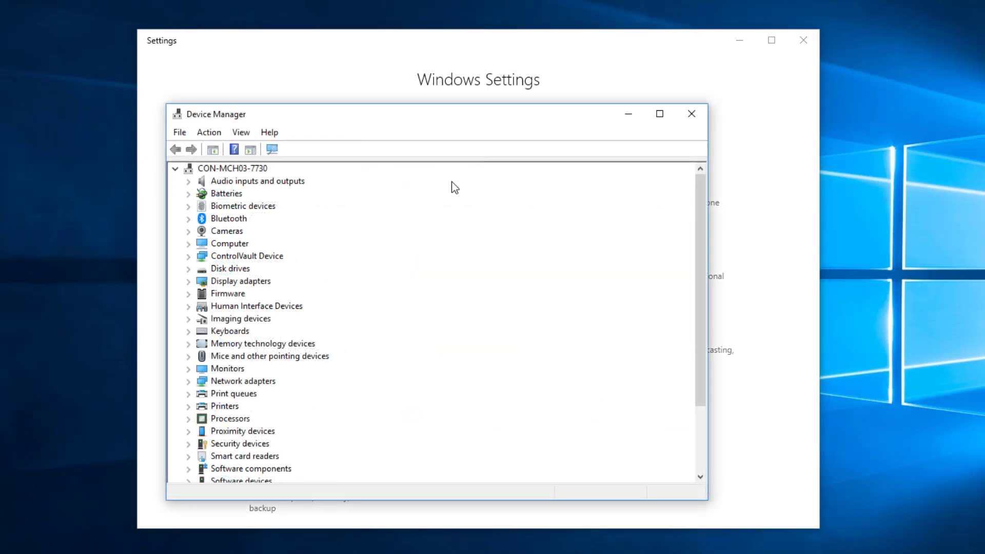
left_click(189, 282)
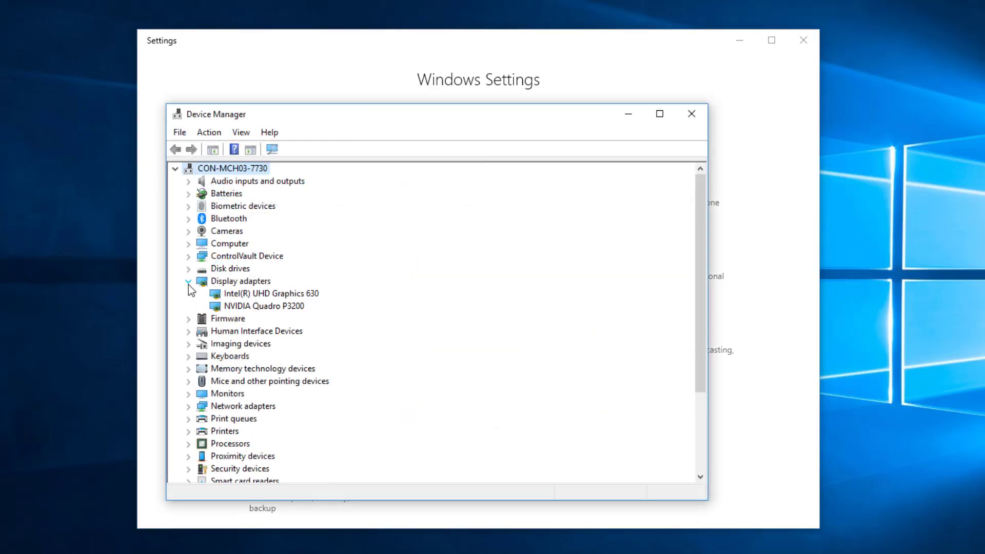
double_click(243, 306)
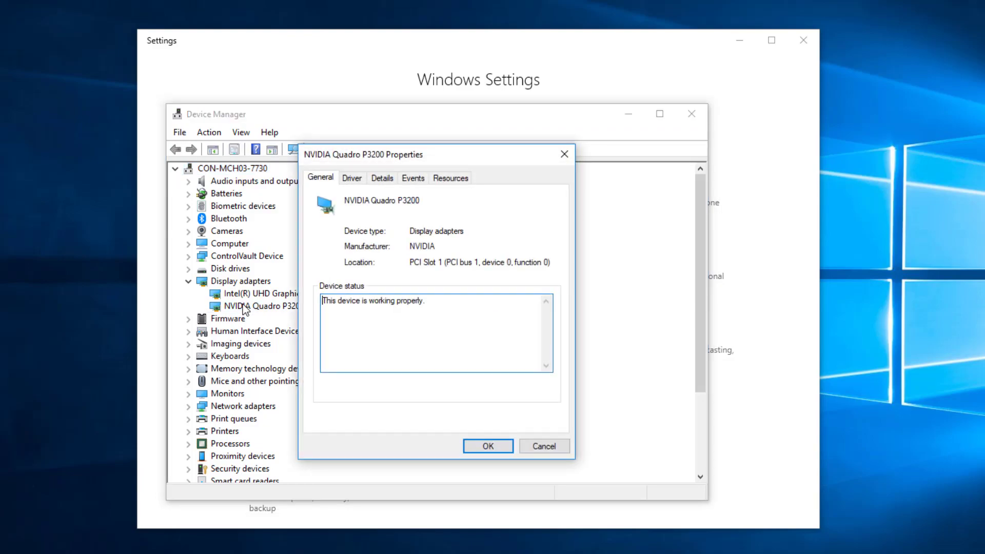
left_click(352, 179)
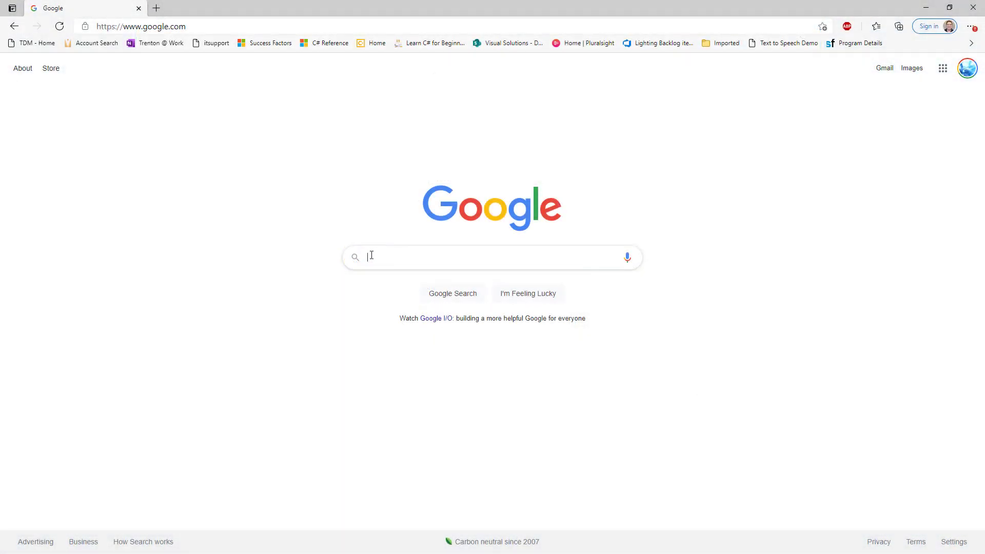
- Search 'nvidia drivers' and look up the Quadro P3200 Windows 10 64-bit driver, R460 U7 (462.59)
type("nvidia drivers")
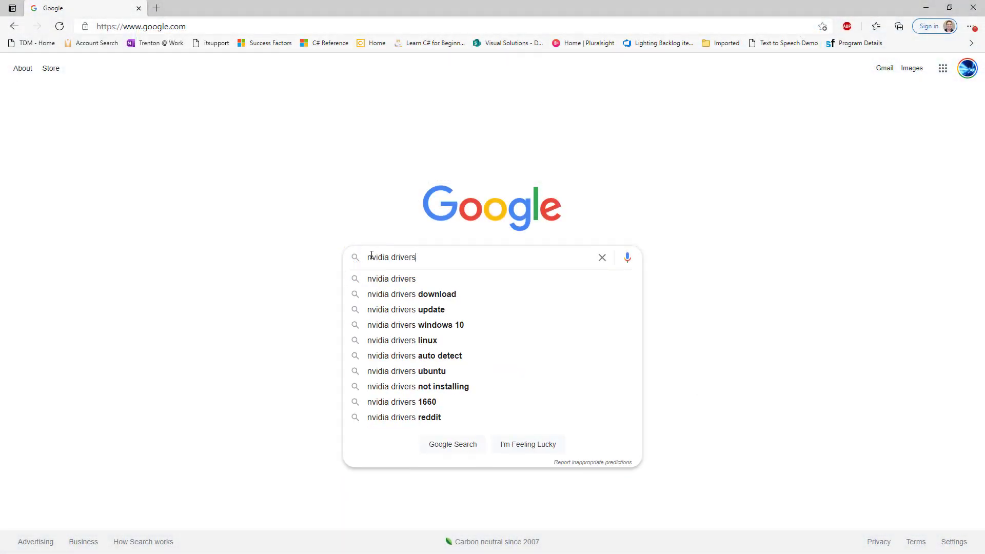
key("Return")
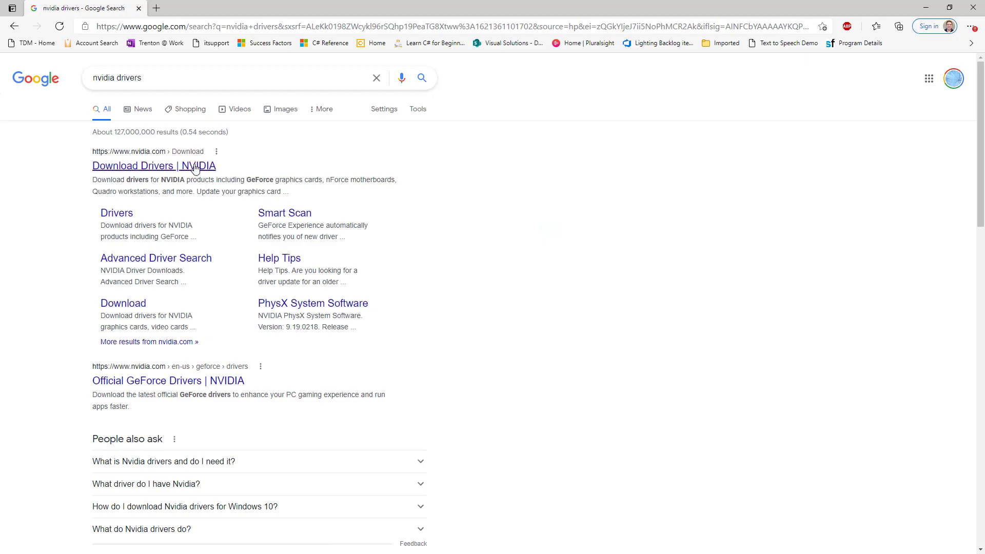
left_click(195, 165)
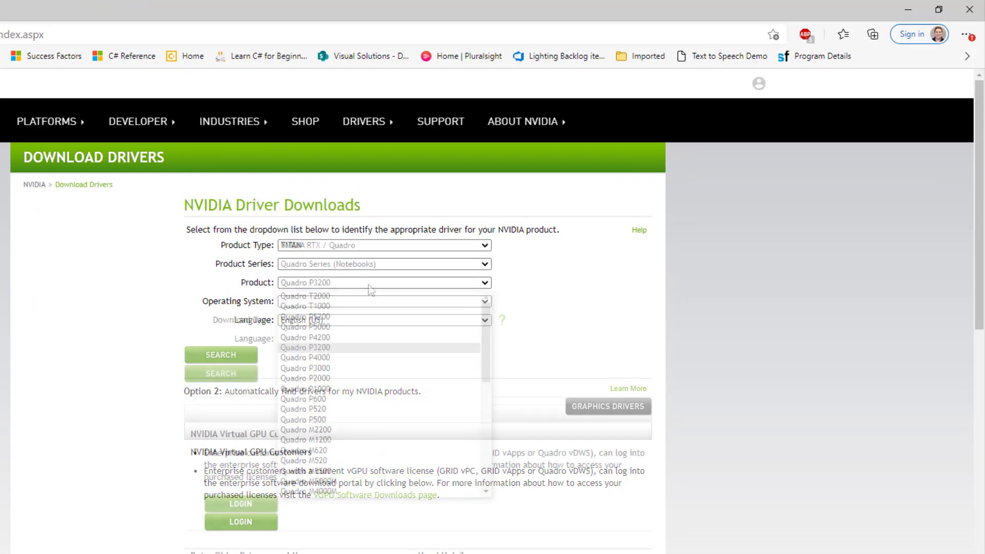
left_click(321, 348)
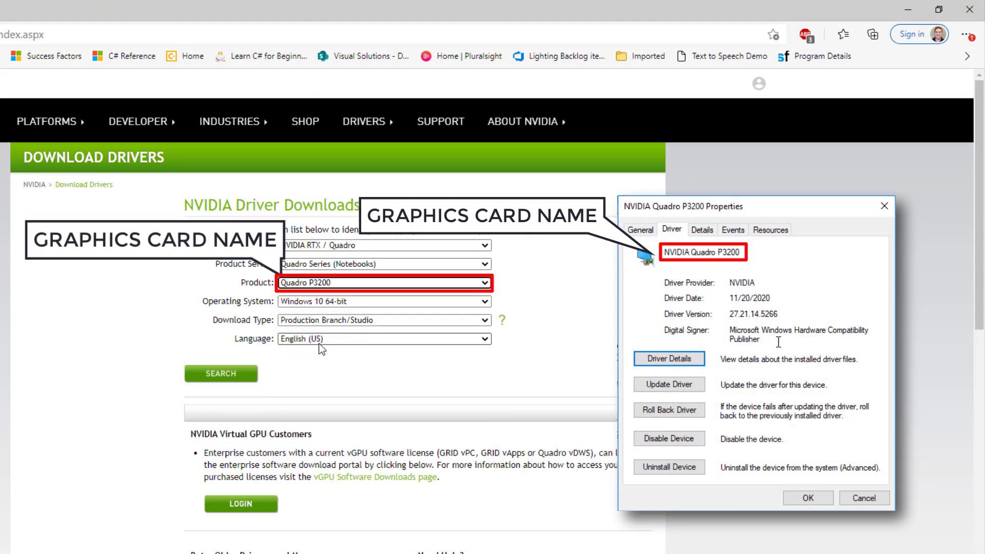
left_click(220, 374)
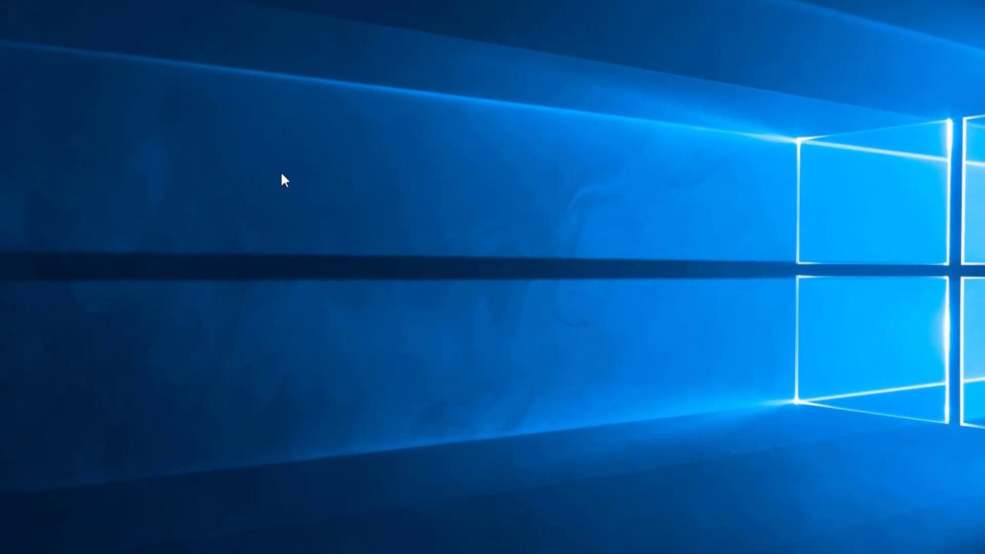
- Launch NVIDIA Control Panel from the desktop's right-click menu
right_click(328, 227)
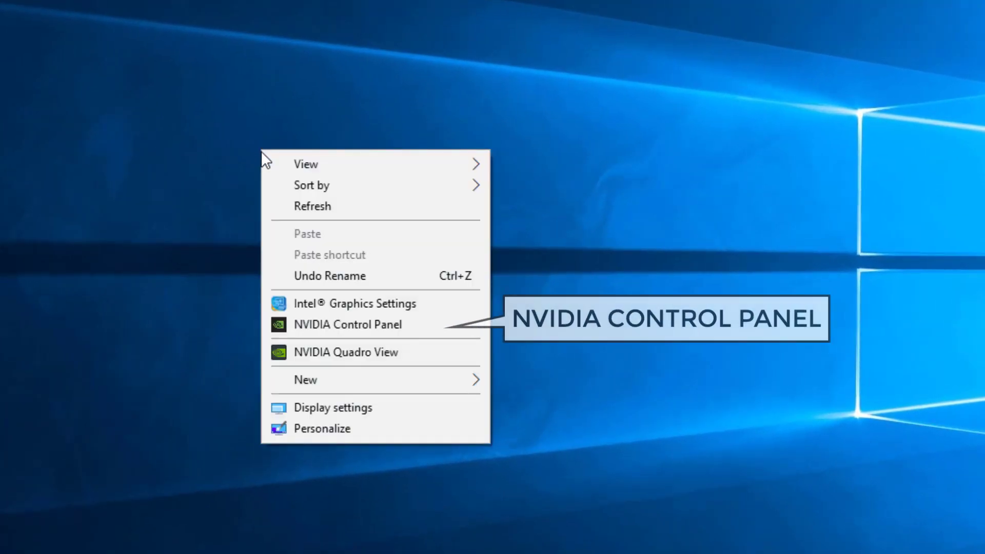
left_click(363, 319)
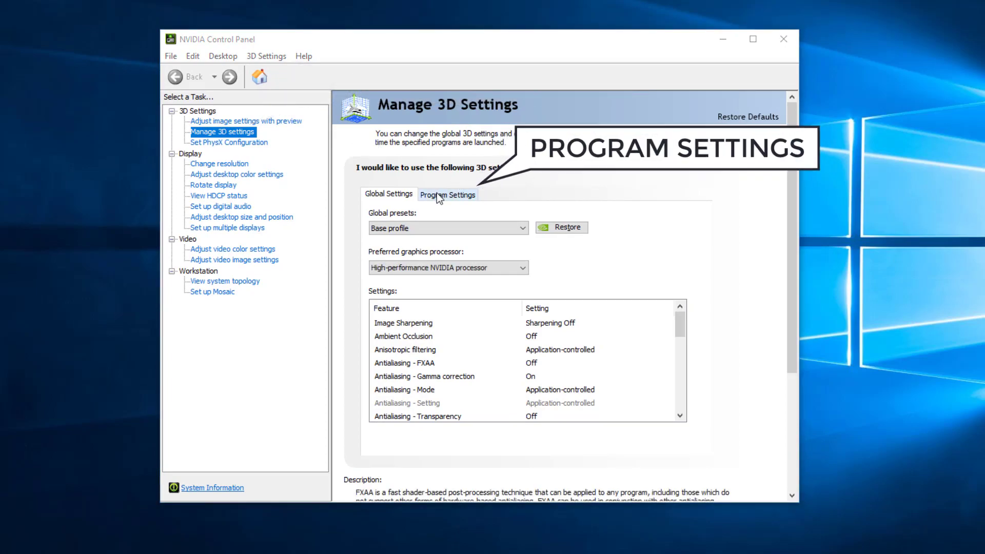
- Under Program Settings, show all programs, sort A to Z, and add Visual 2.11 Executable
left_click(436, 194)
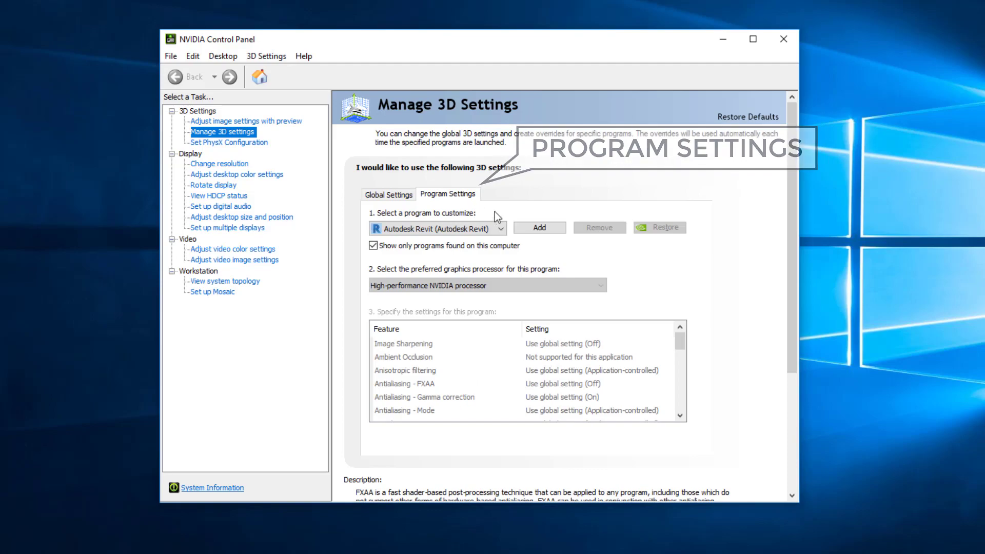
left_click(494, 229)
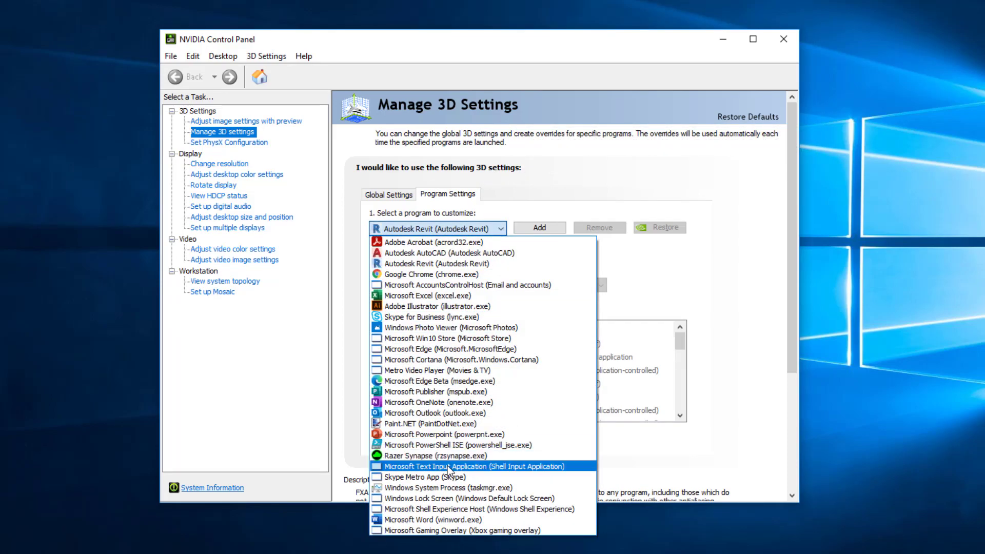
left_click(470, 230)
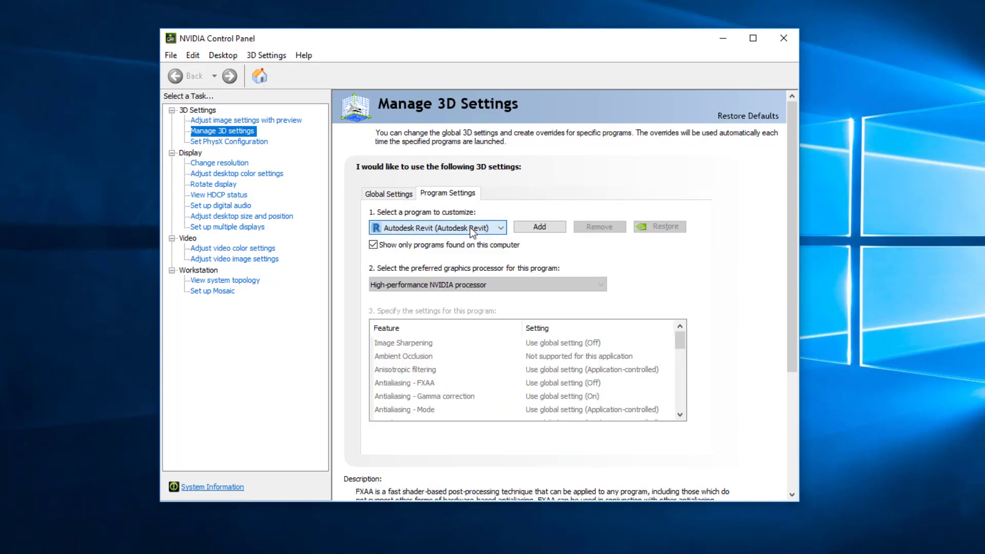
left_click(374, 244)
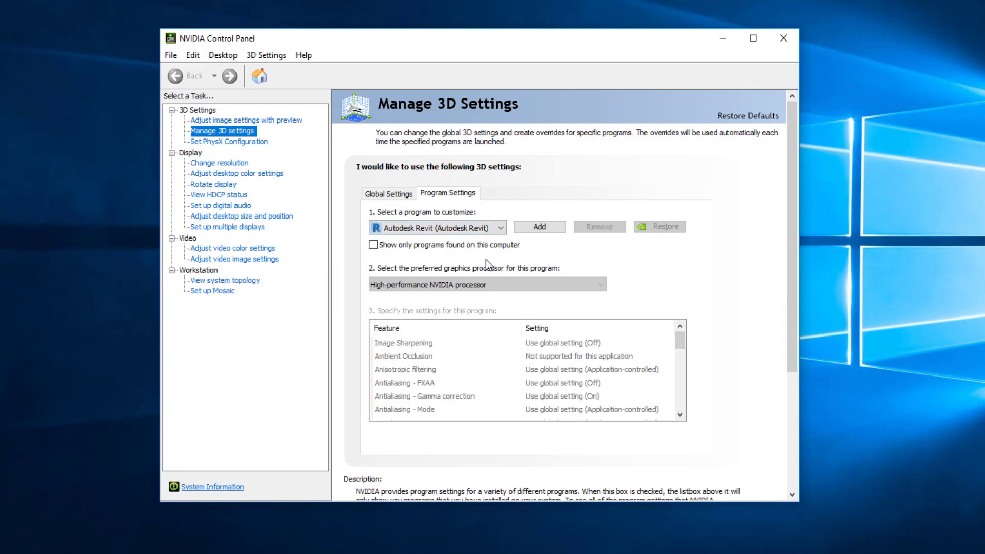
left_click(540, 224)
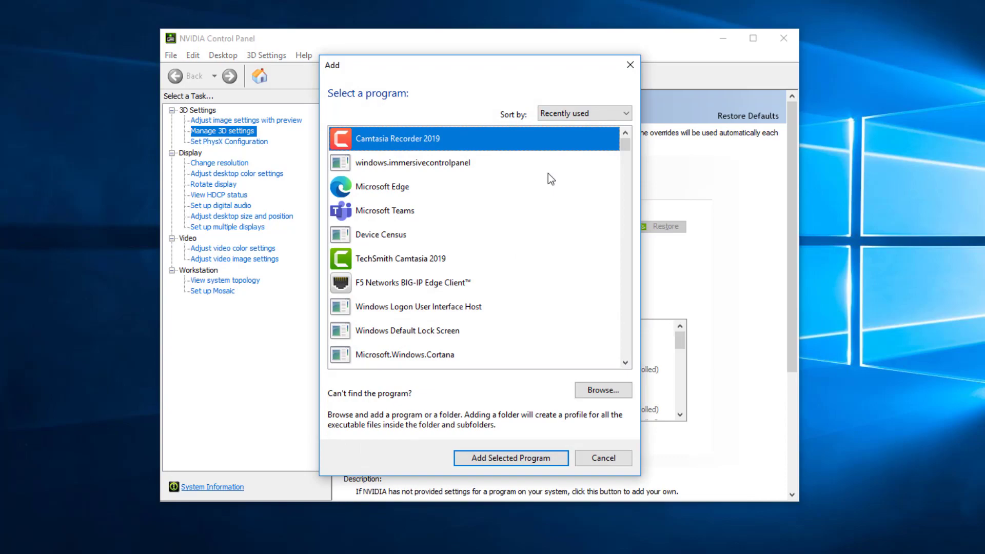
left_click(575, 114)
left_click(577, 137)
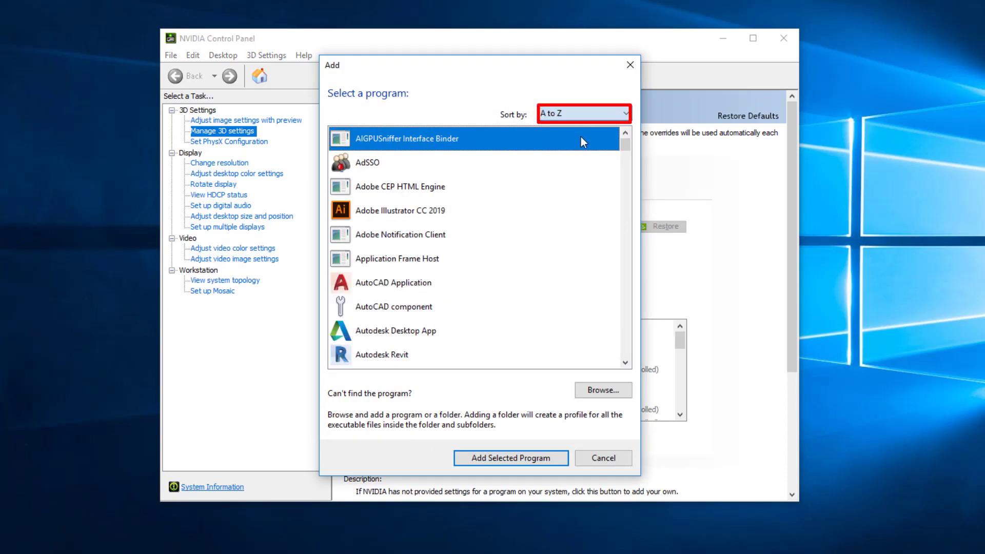
left_click_drag(622, 144, 617, 242)
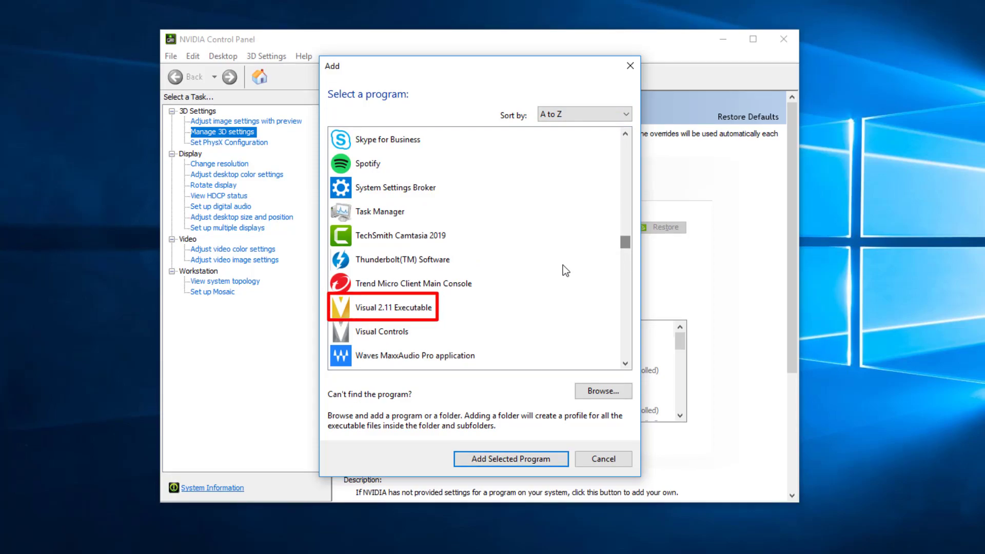
left_click(410, 308)
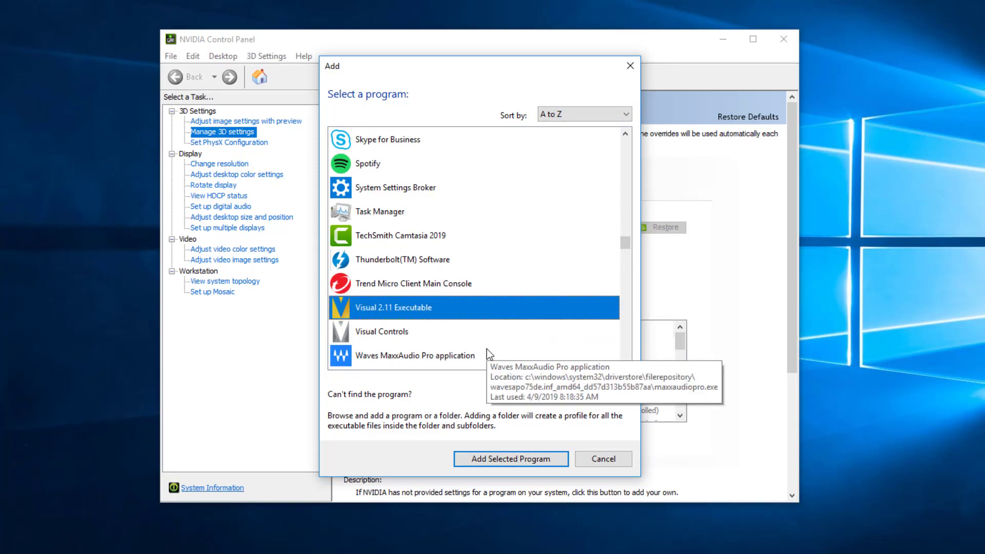
left_click(492, 463)
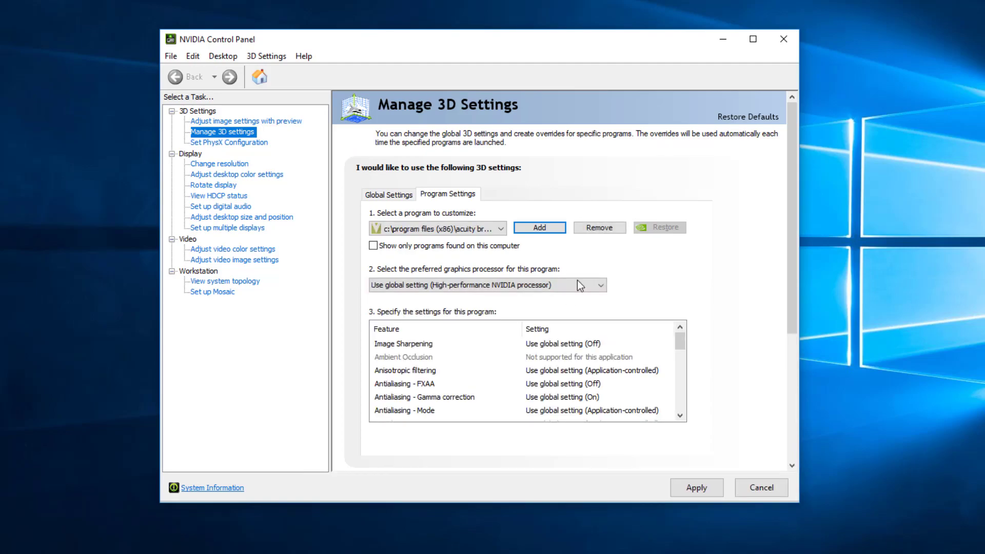
- Set Visual 2.11's preferred graphics processor to High-performance NVIDIA processor and apply it
left_click(595, 287)
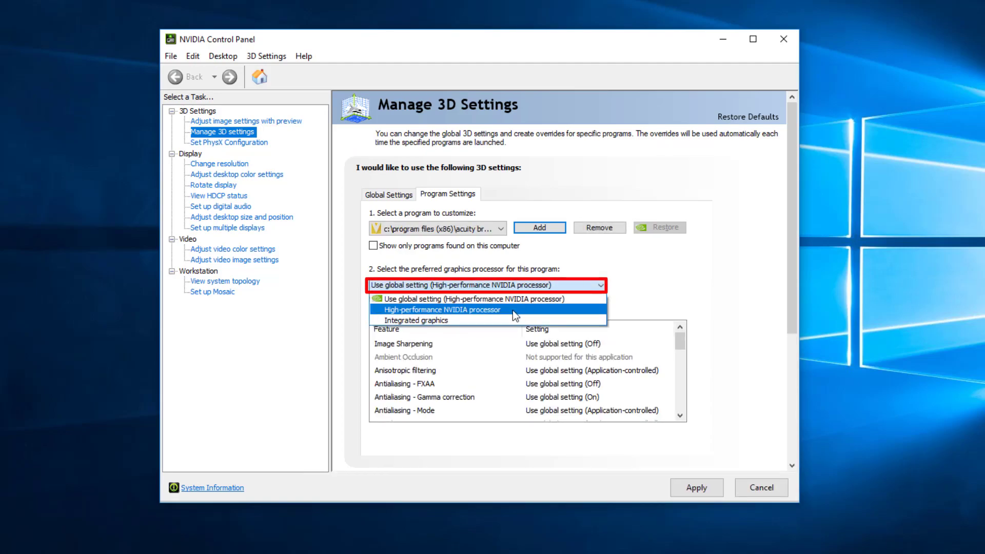
left_click(484, 312)
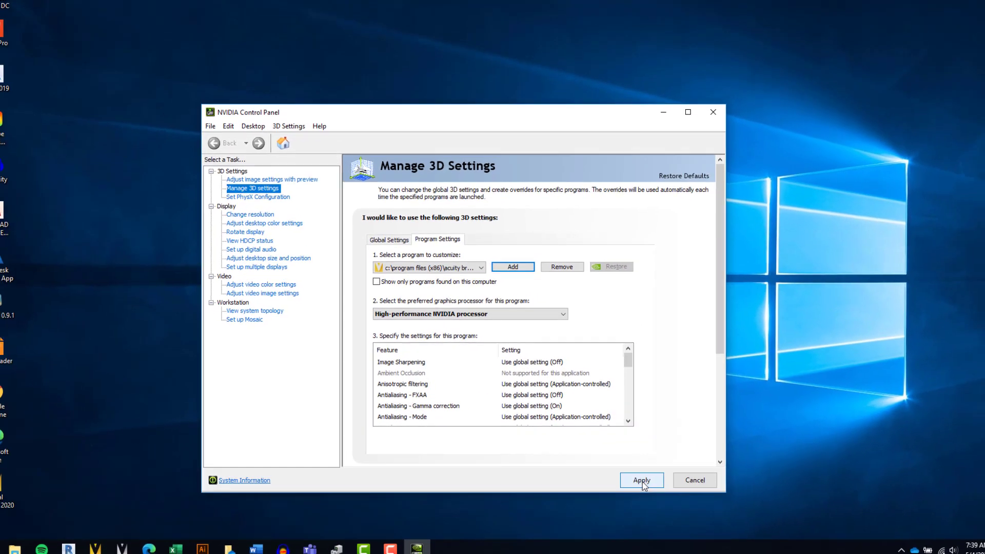
left_click(690, 484)
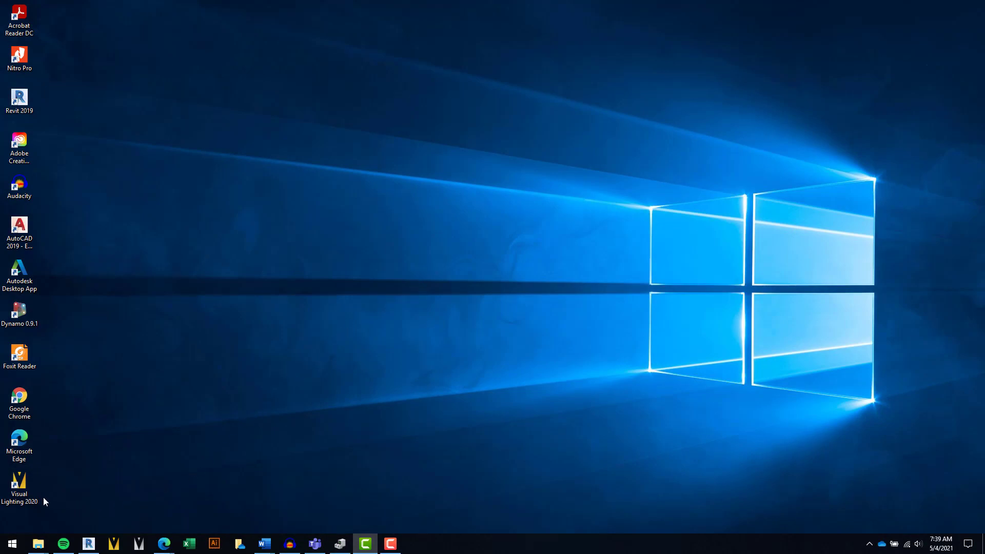
- Launch Visual Lighting, start a New Interior Project, and tick Use Hardware Acceleration in Tools > Settings > Display
double_click(25, 496)
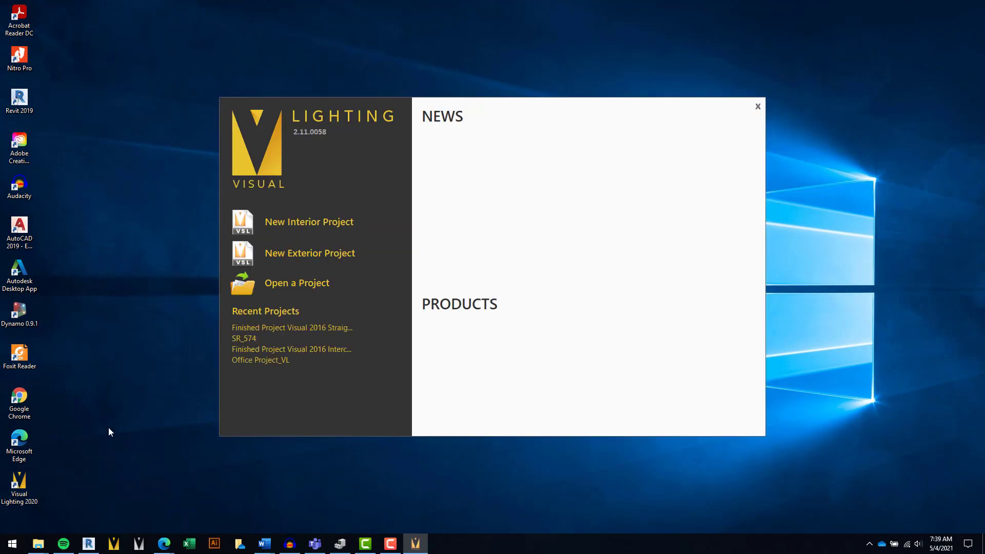
left_click(283, 222)
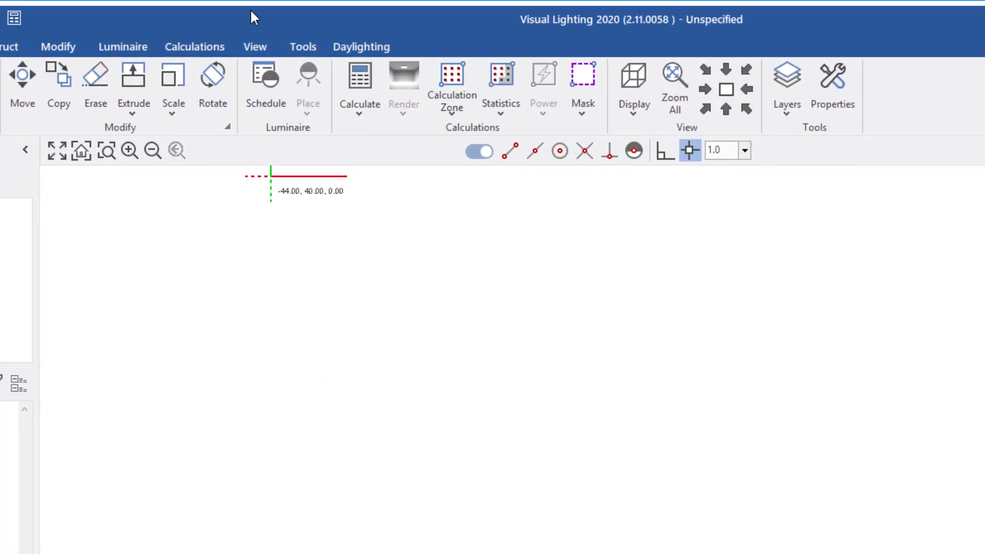
left_click(295, 48)
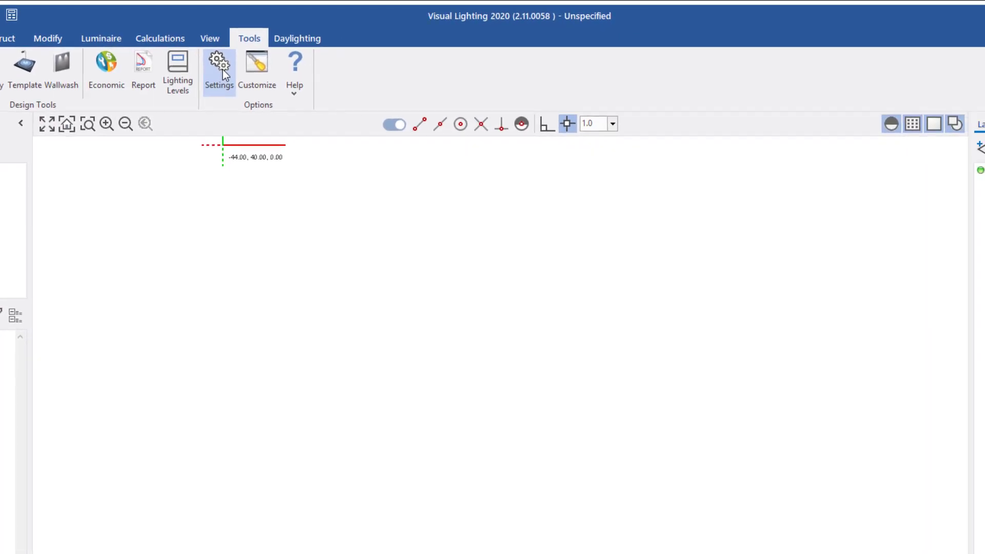
left_click(225, 74)
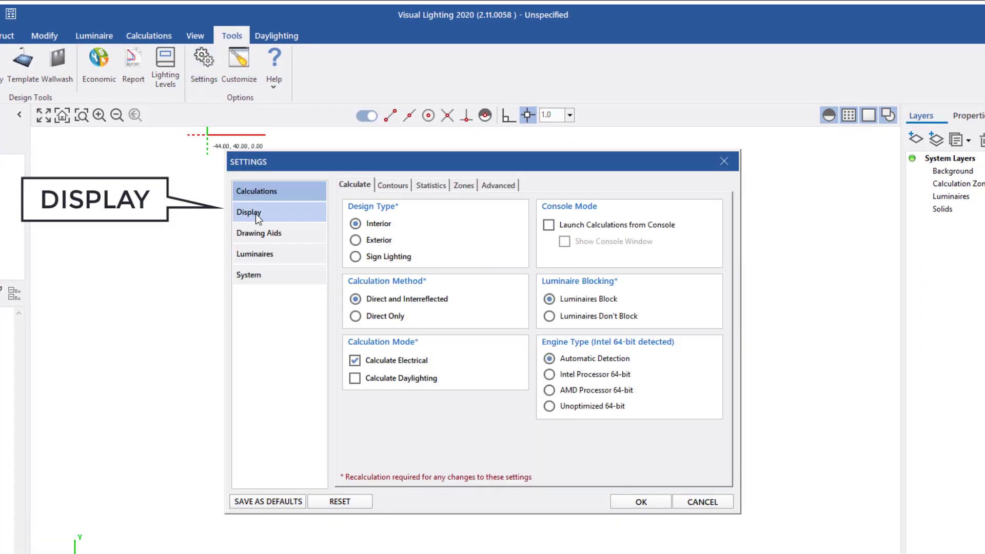
left_click(257, 215)
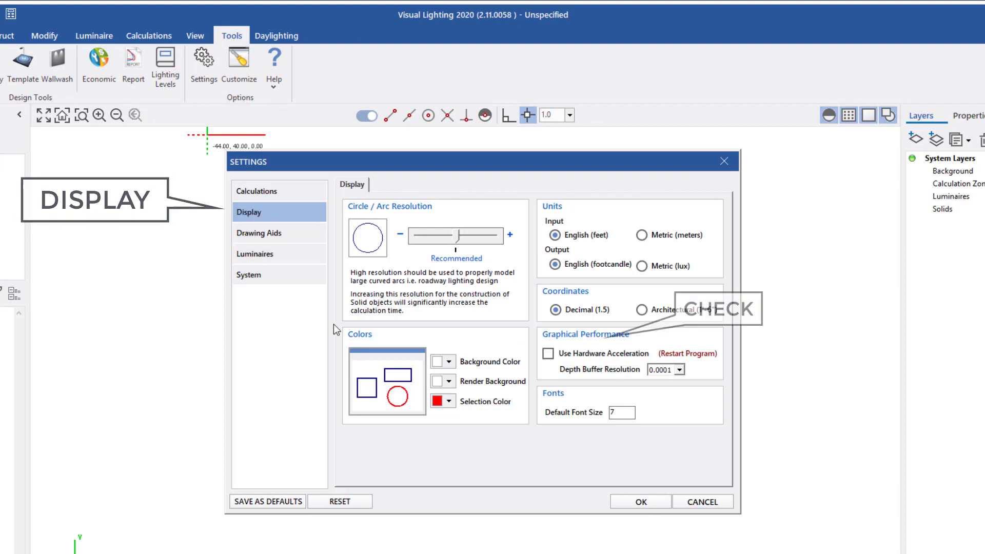
left_click(547, 355)
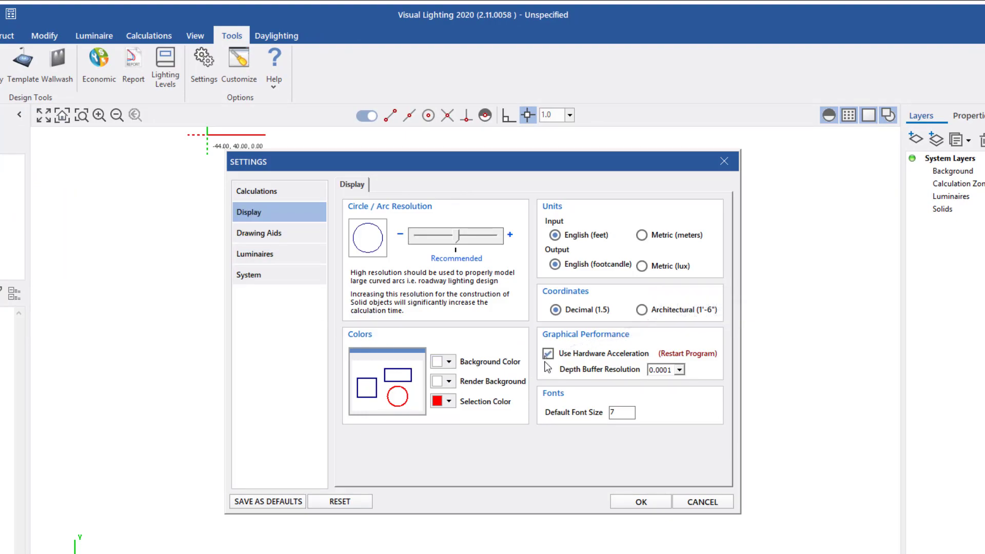
left_click(632, 503)
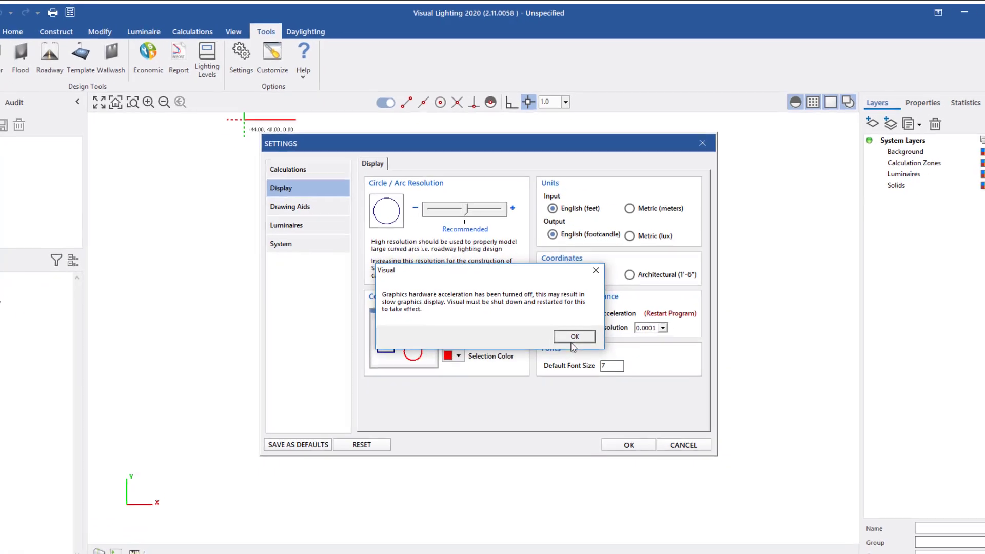
- Acknowledge the restart notice and quit Visual Lighting without saving the empty project
left_click(580, 379)
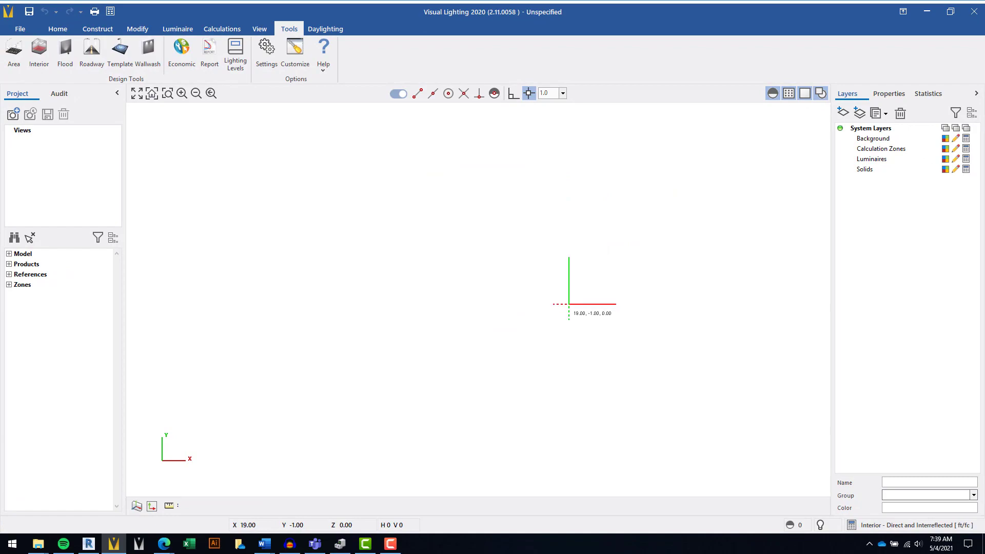
left_click(967, 17)
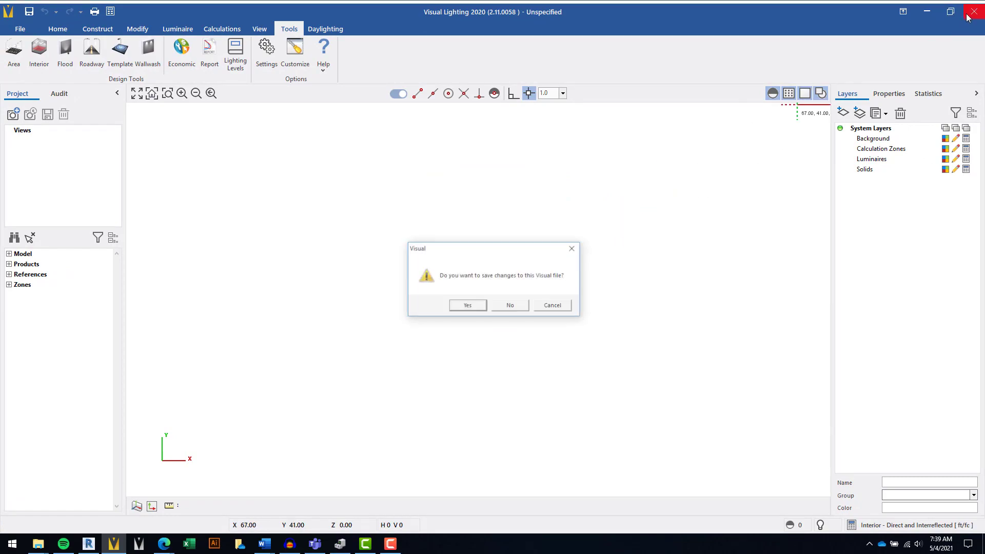
left_click(511, 306)
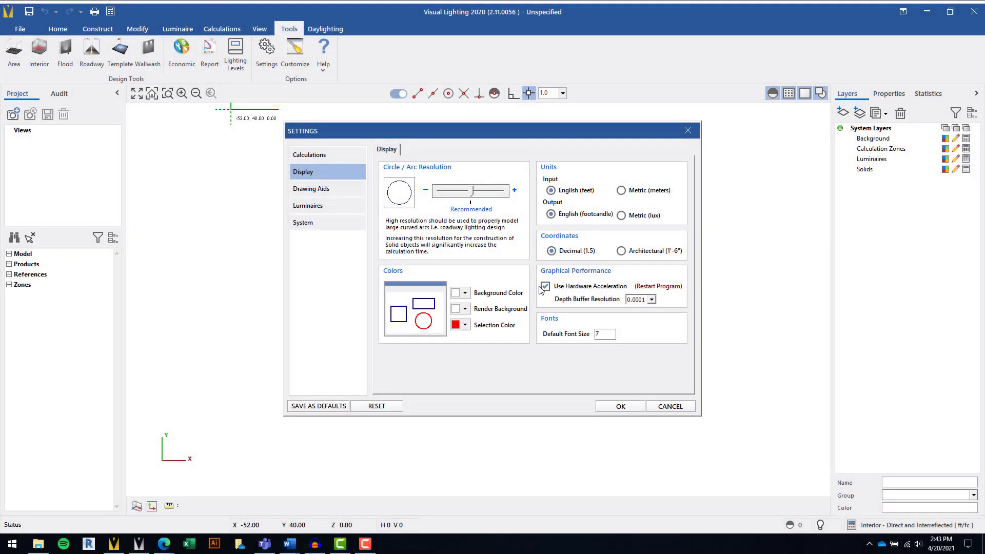
- Untick Use Hardware Acceleration under Graphical Performance in the Display settings
left_click(543, 286)
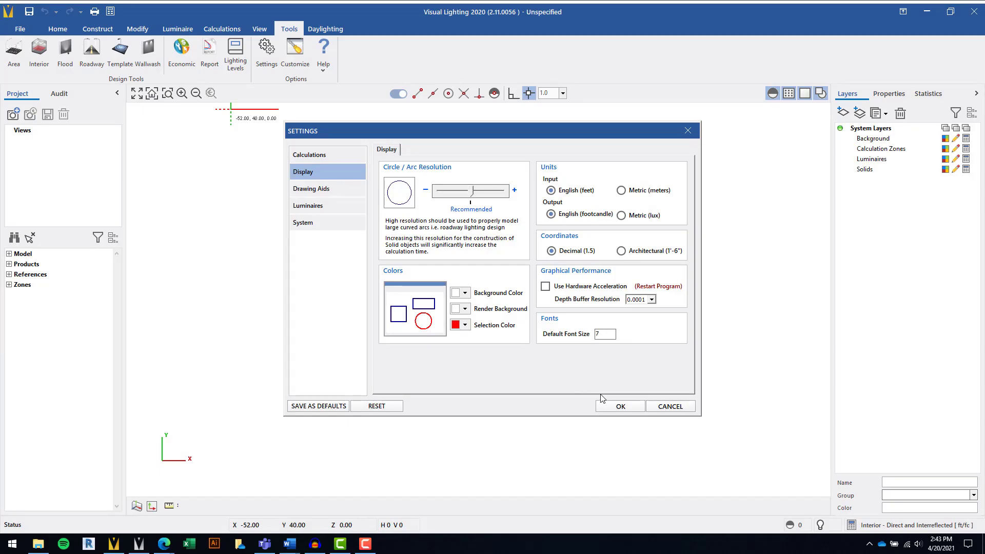